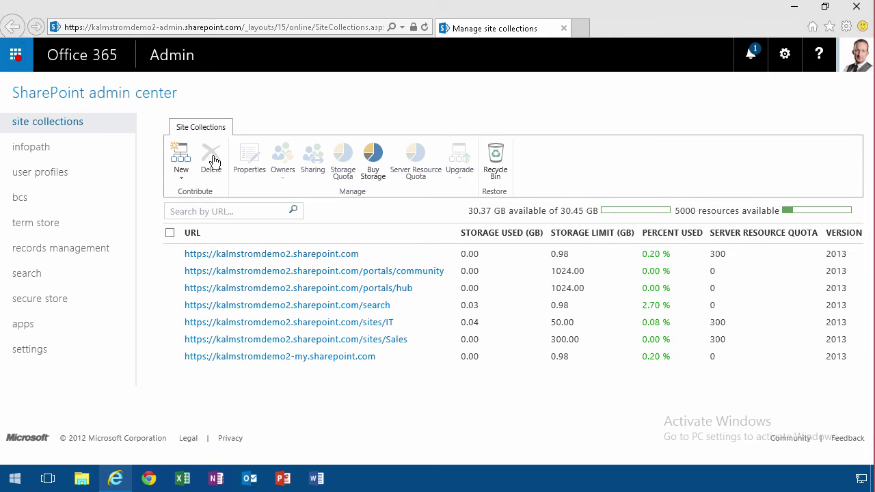
- Go to the HQ site from the app launcher's Sites page, allowing the IE security prompts
left_click(15, 55)
left_click(472, 137)
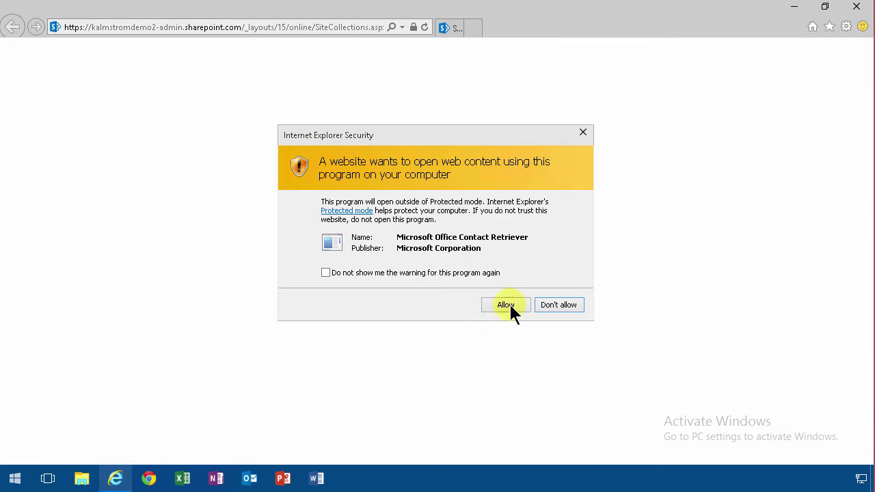
left_click(382, 273)
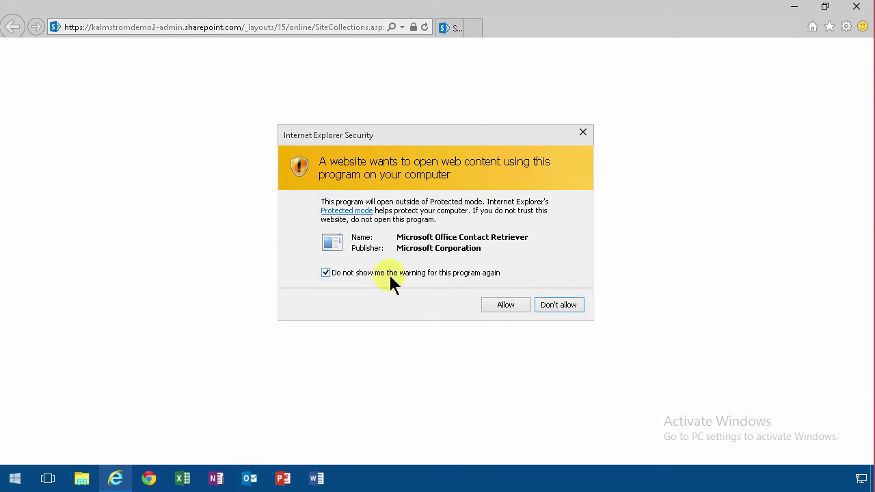
left_click(497, 299)
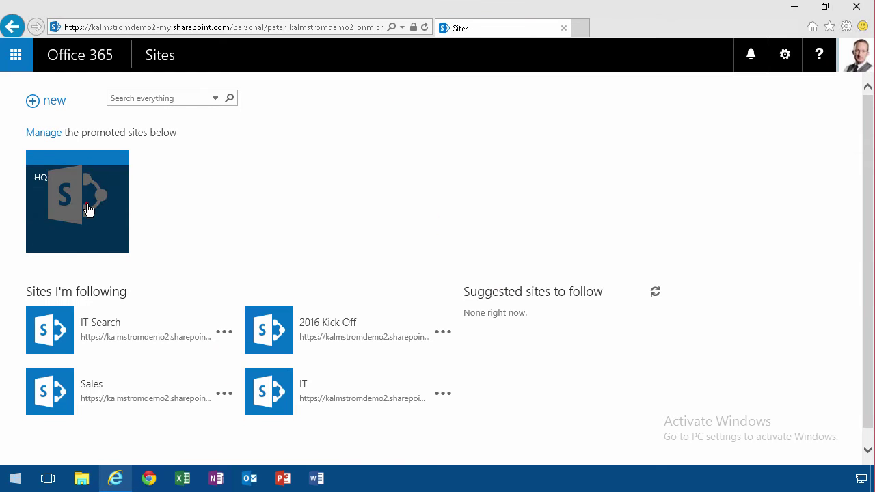
left_click(87, 209)
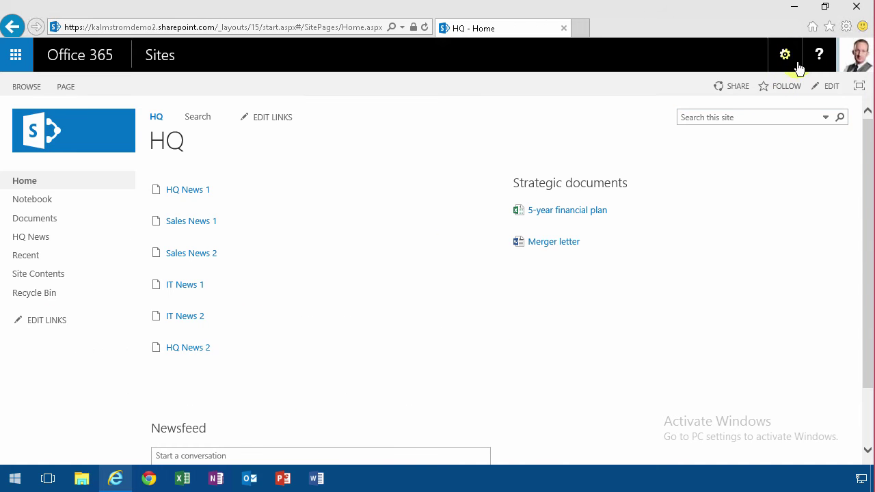
- Open the HQ site's Site settings and its Content type publishing page
left_click(787, 61)
left_click(751, 301)
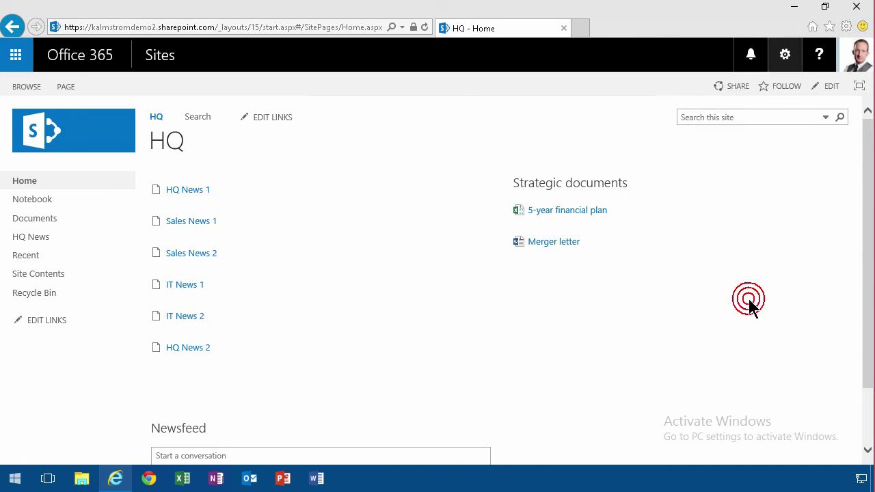
scroll(383, 376, "down", 3)
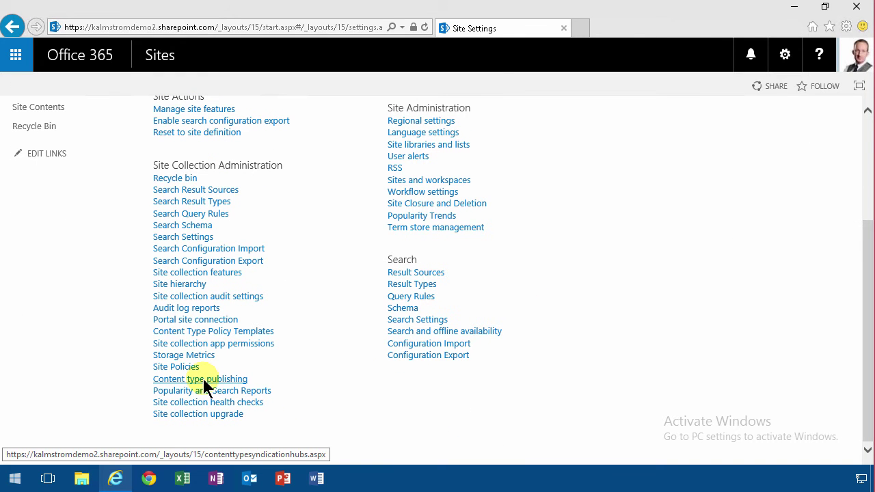
left_click(203, 380)
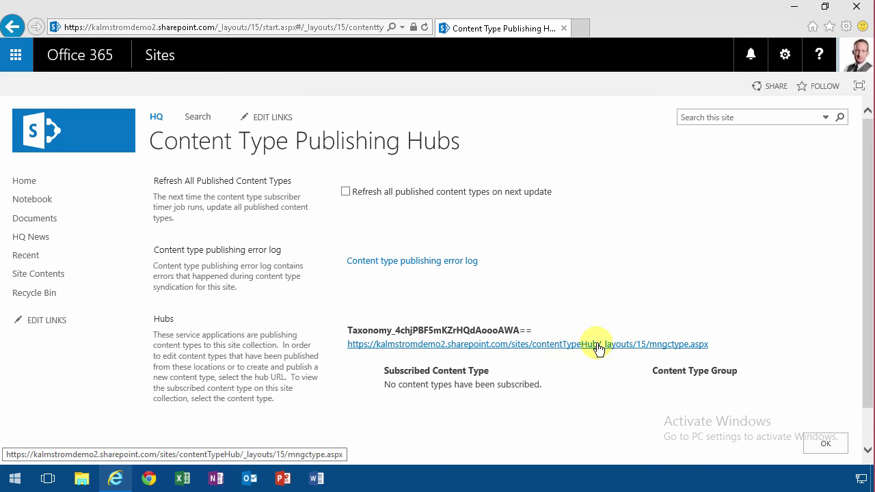
- Follow the hub URL listed under Hubs to the hub's Site Content Types page
left_click(562, 346)
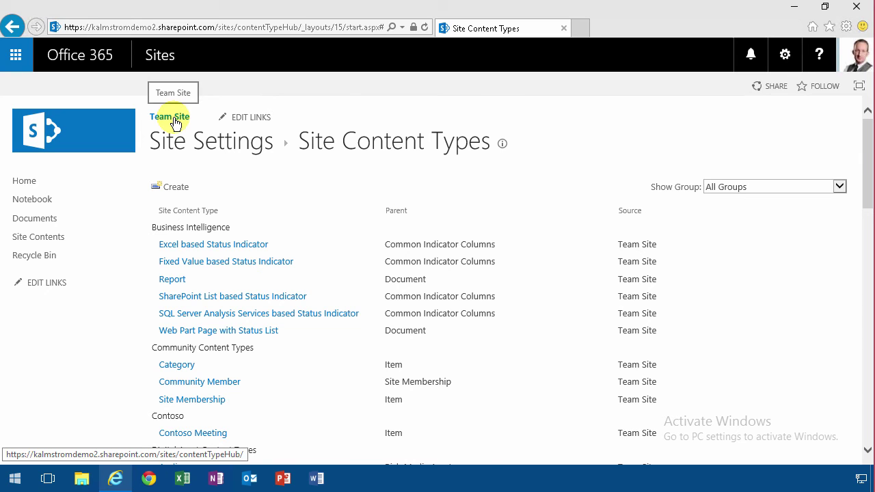
- Change the hub site's title from 'Team Site' to 'Content Type Hub', save, and follow the site
left_click(199, 144)
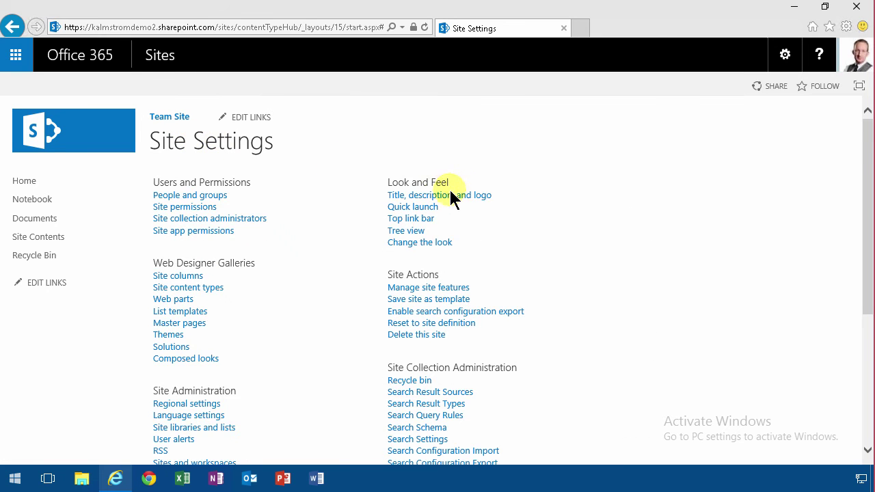
left_click(462, 197)
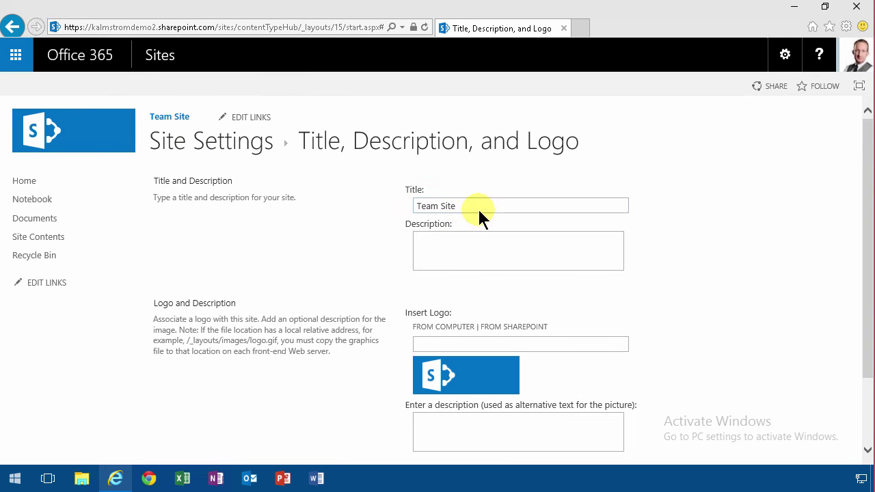
double_click(469, 201)
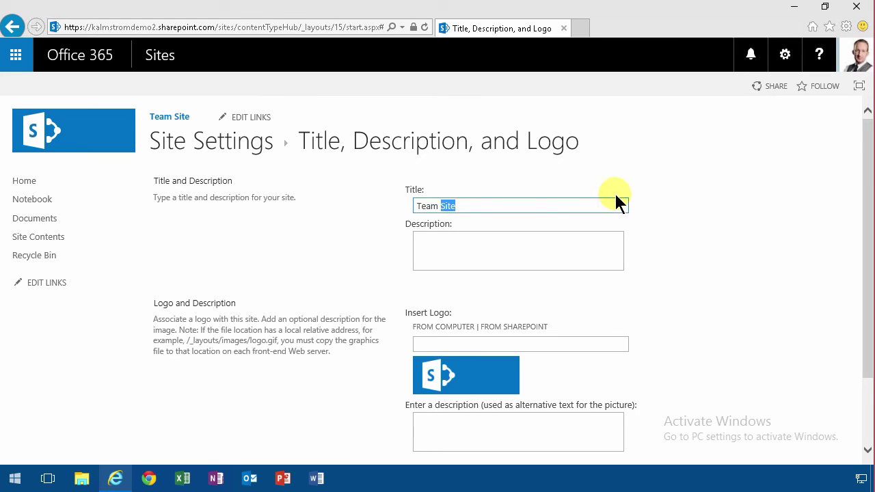
key("ctrl+a")
type("Content Type H")
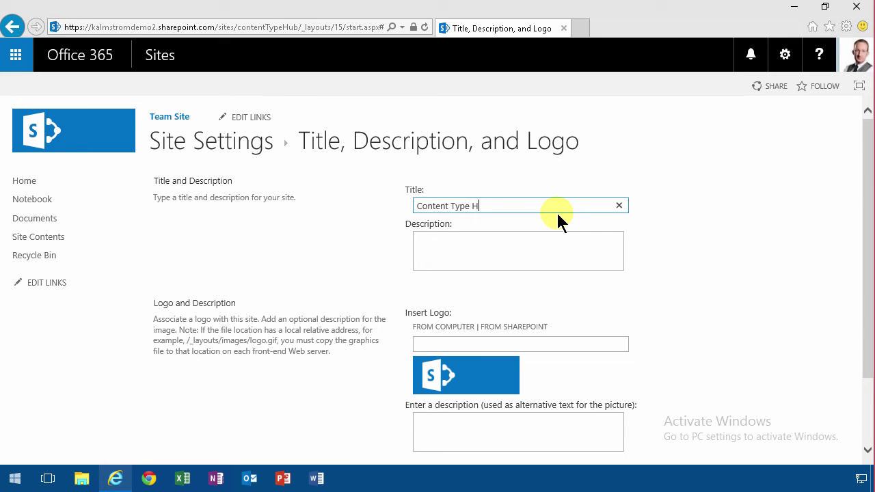
type("ub")
left_click(608, 250)
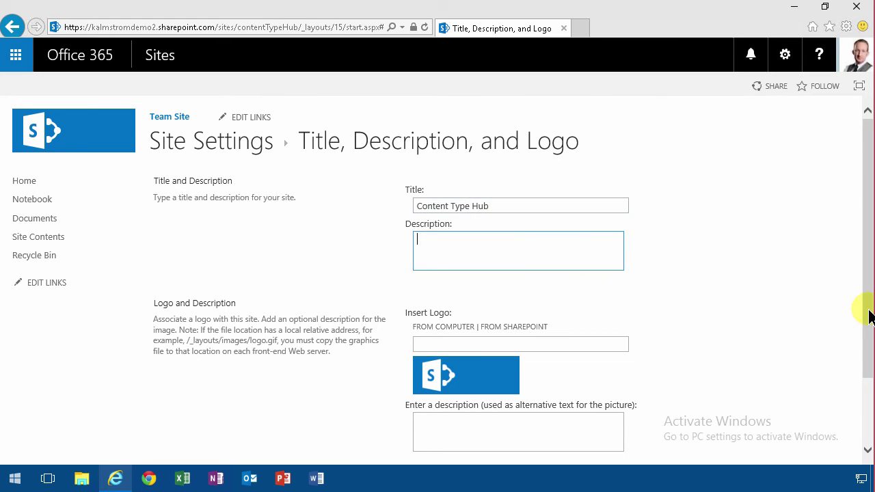
left_click_drag(869, 316, 866, 424)
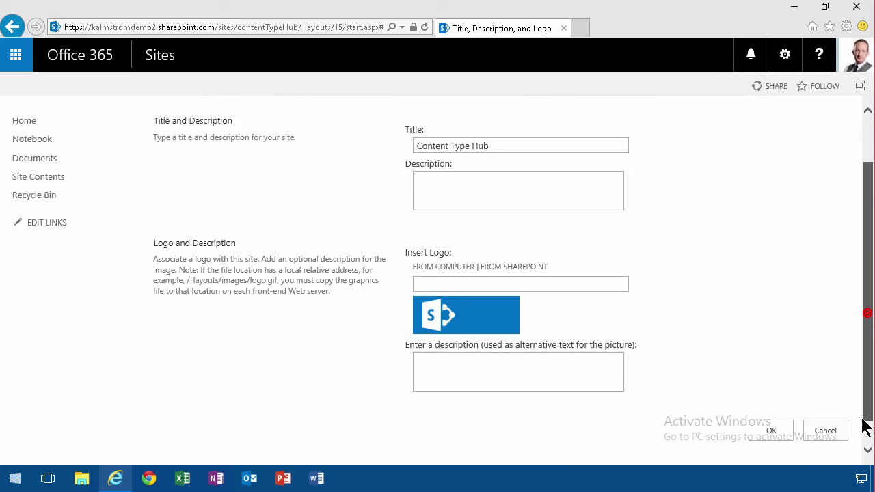
left_click(770, 402)
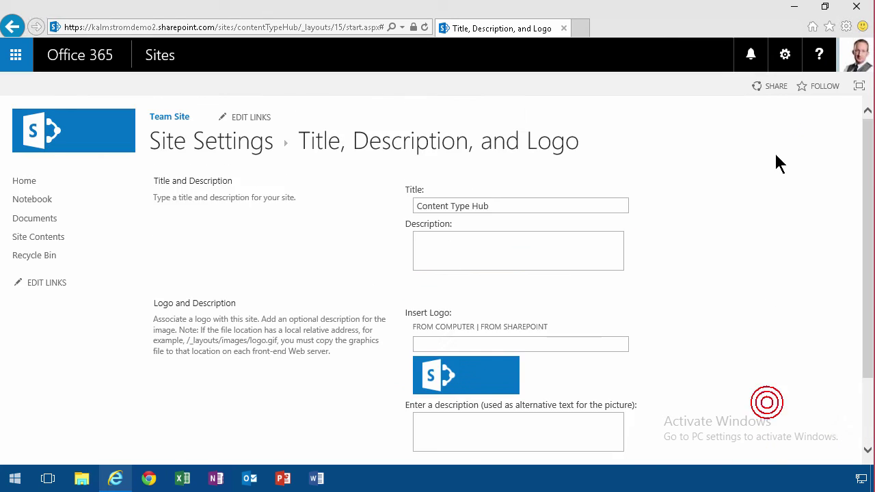
left_click(822, 97)
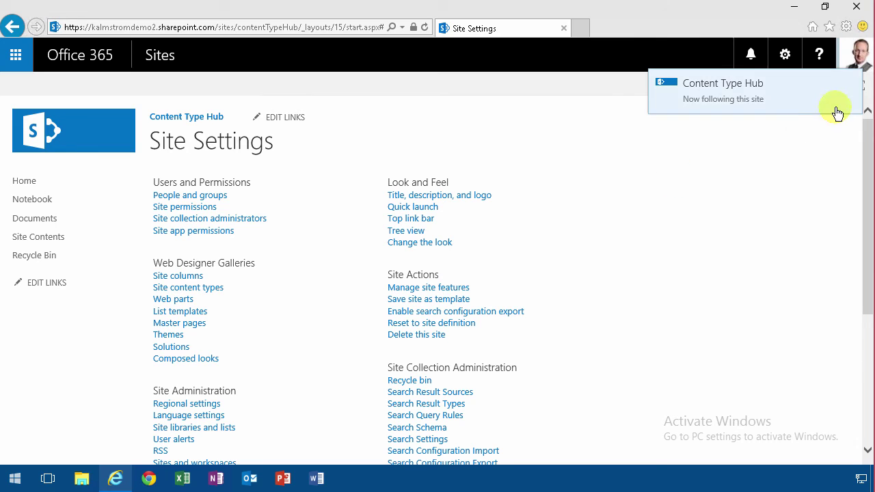
- Dismiss the follow notice and confirm Content Type Syndication Hub is active in Site collection features
left_click(566, 236)
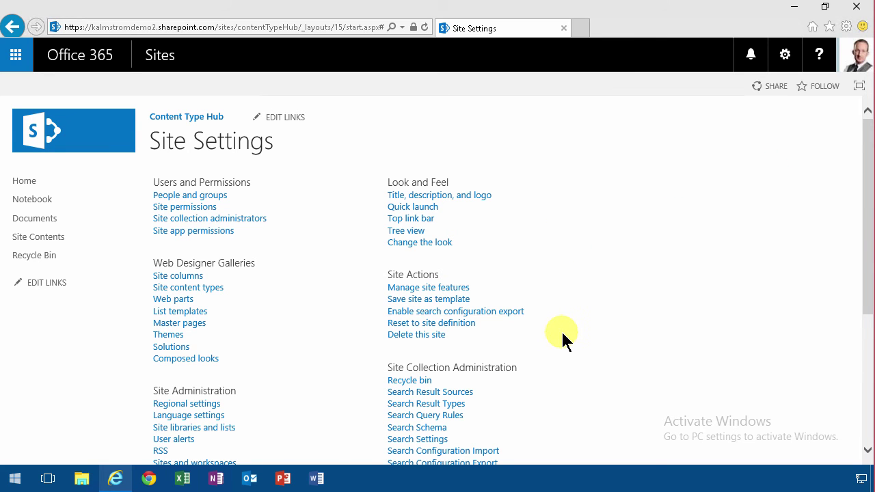
scroll(565, 335, "down", 3)
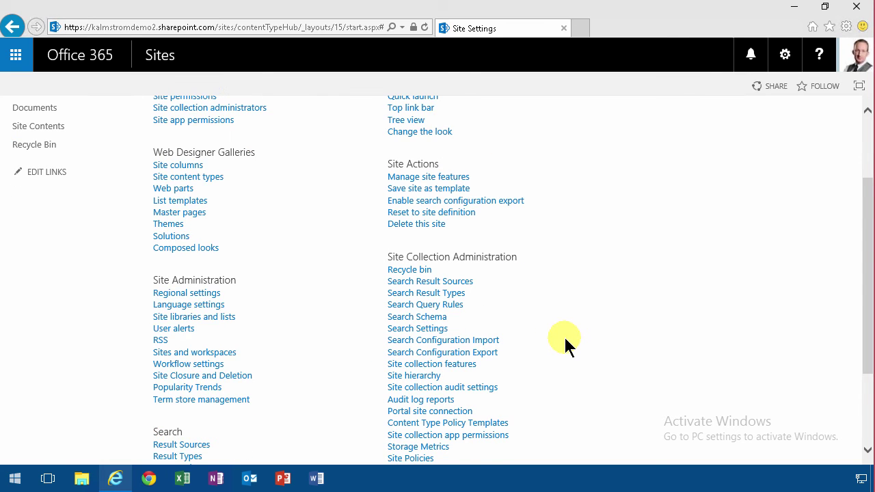
left_click(448, 311)
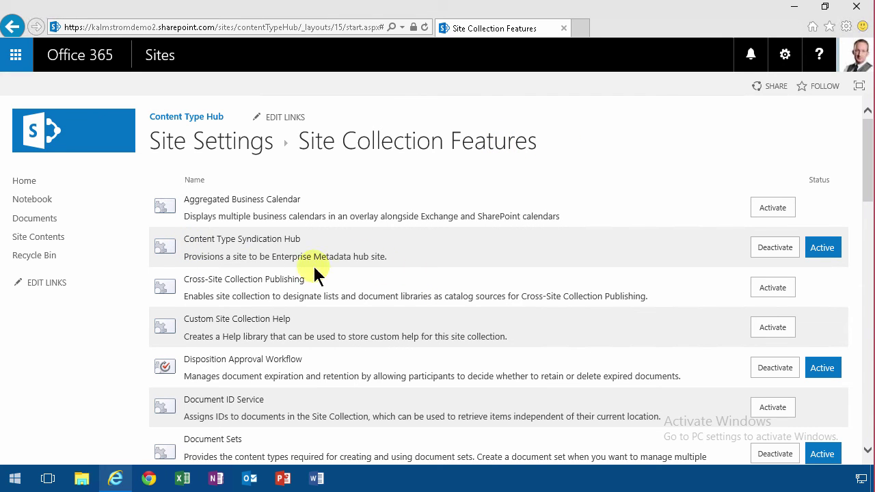
left_click(181, 120)
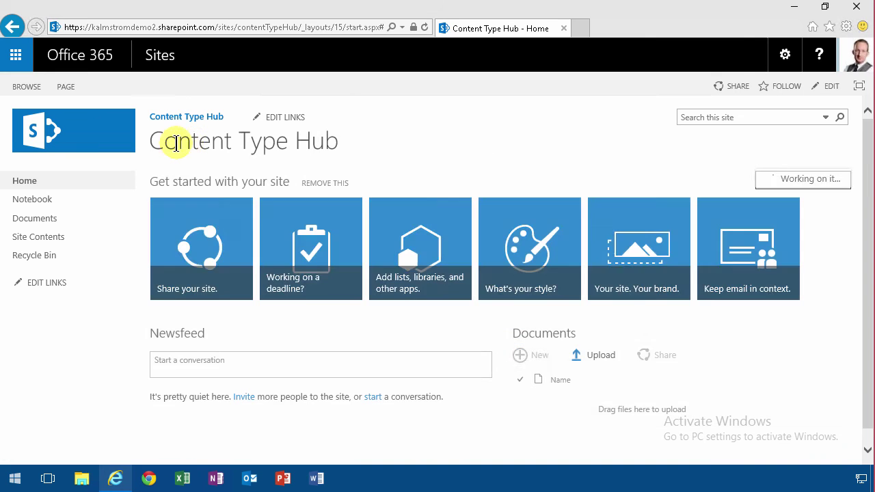
left_click(17, 28)
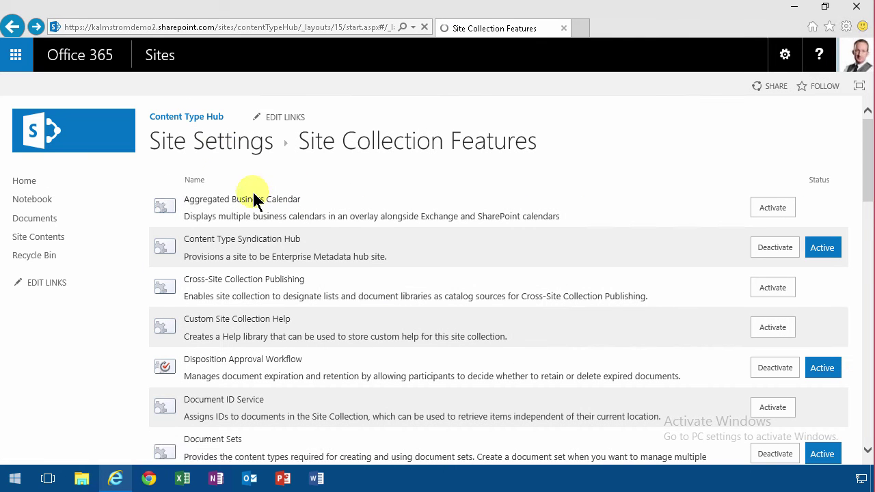
- Create a site content type named 'test' and open its Manage publishing settings
left_click(217, 152)
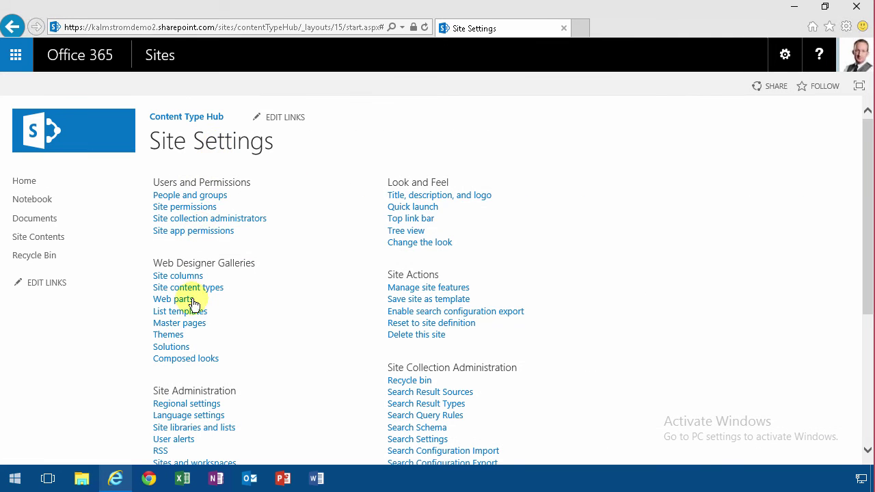
left_click(192, 290)
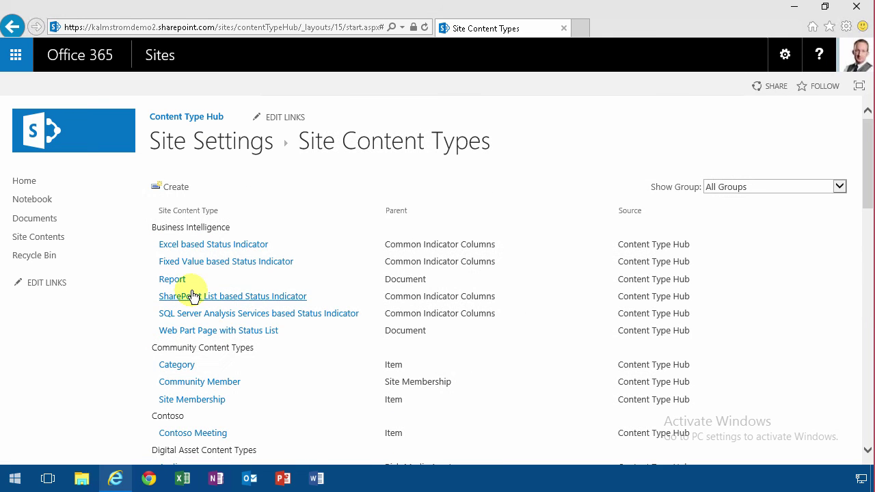
left_click(176, 187)
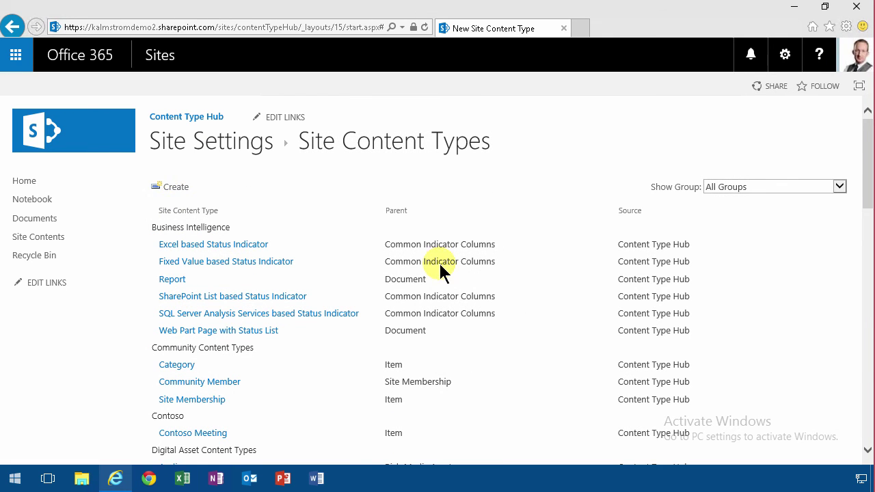
type("test")
scroll(867, 341, "down", 2)
left_click(771, 404)
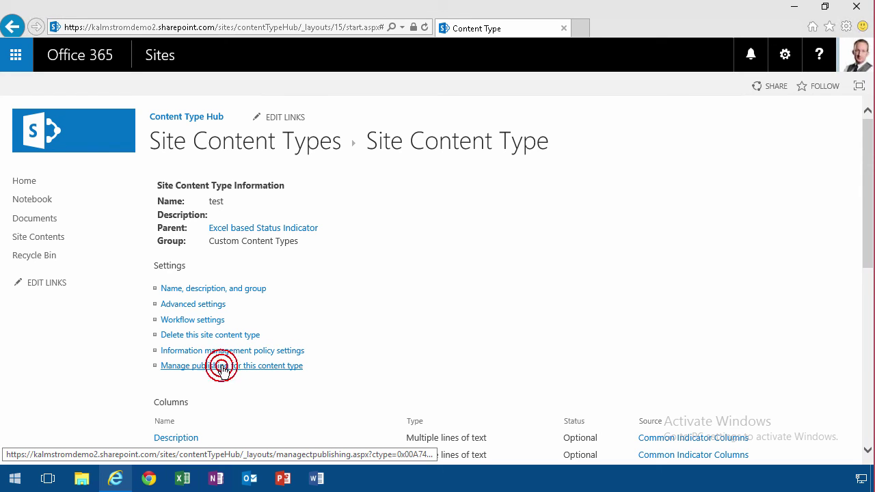
left_click(224, 367)
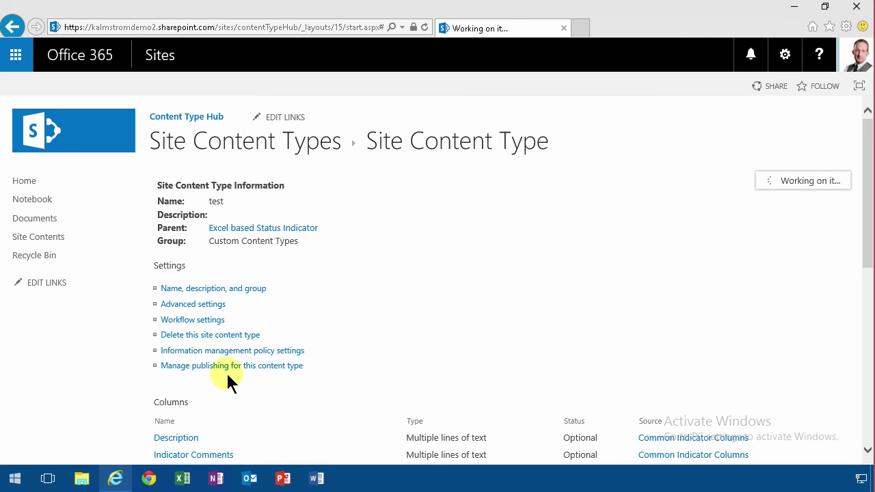